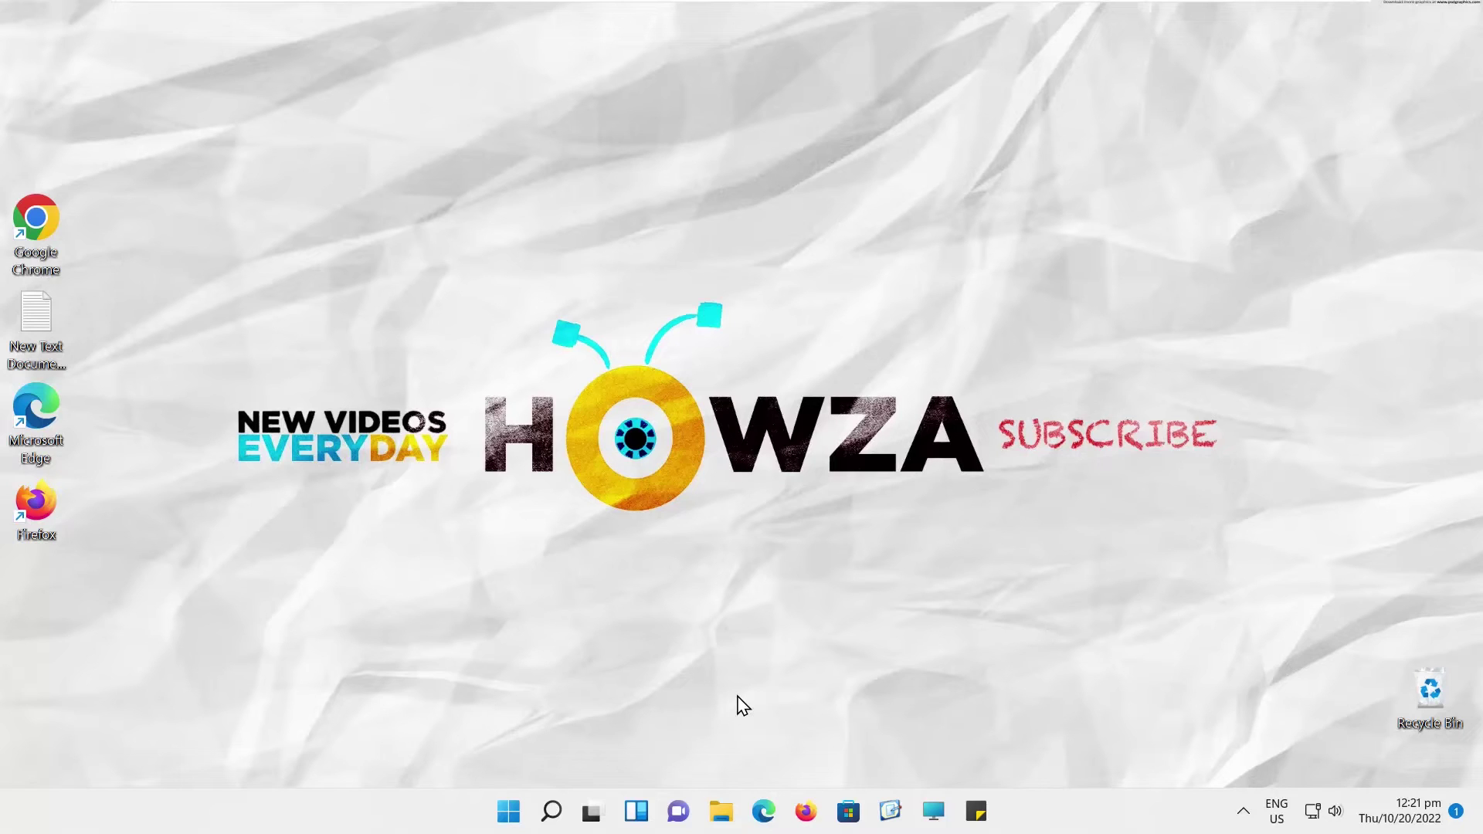
# Go to Privacy & security > Search permissions in Settings via the Start menu.
pyautogui.click(509, 812)
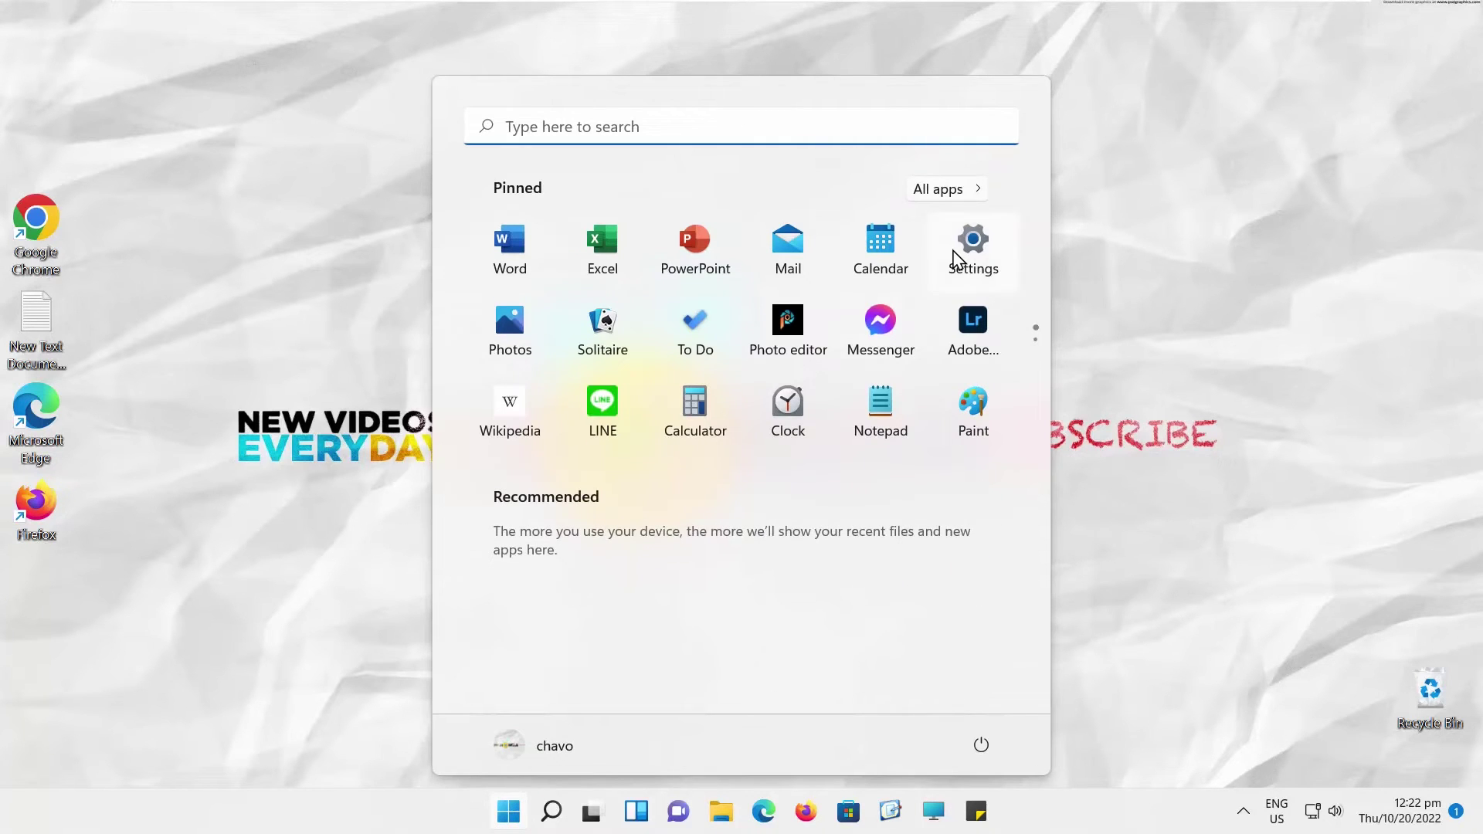
pyautogui.click(973, 240)
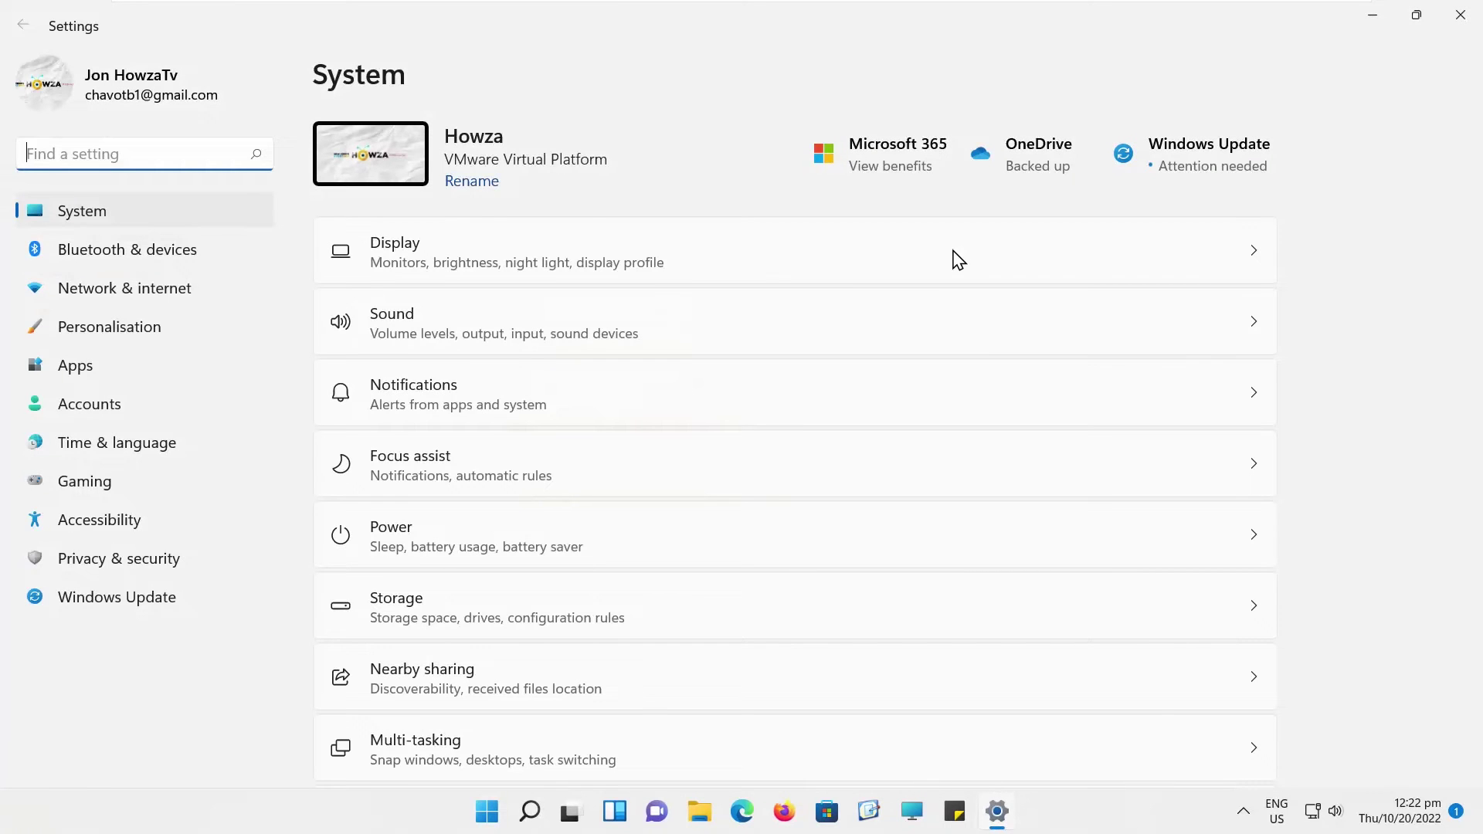
pyautogui.click(244, 559)
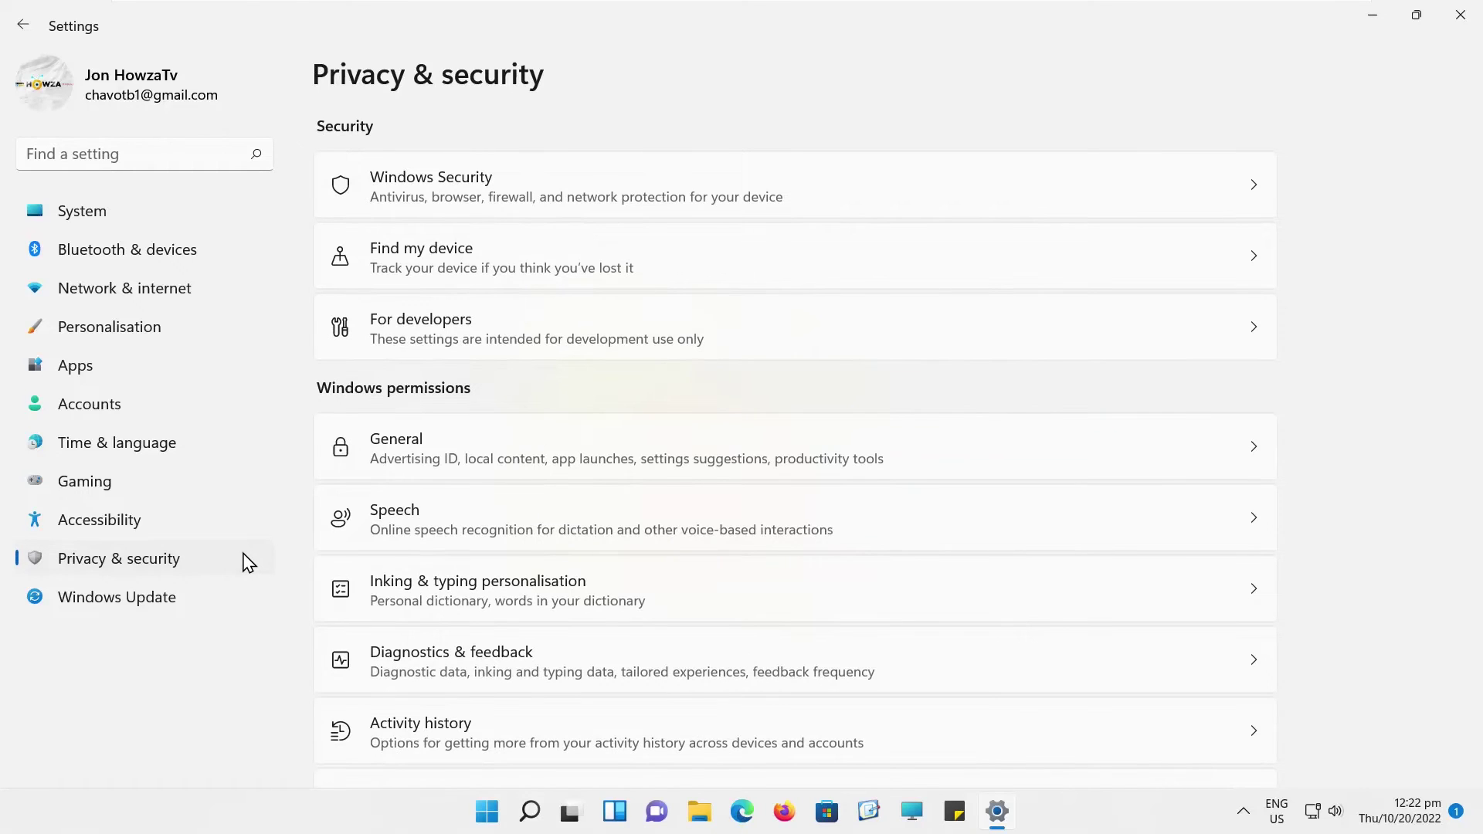
pyautogui.scroll(-2, 571, 375)
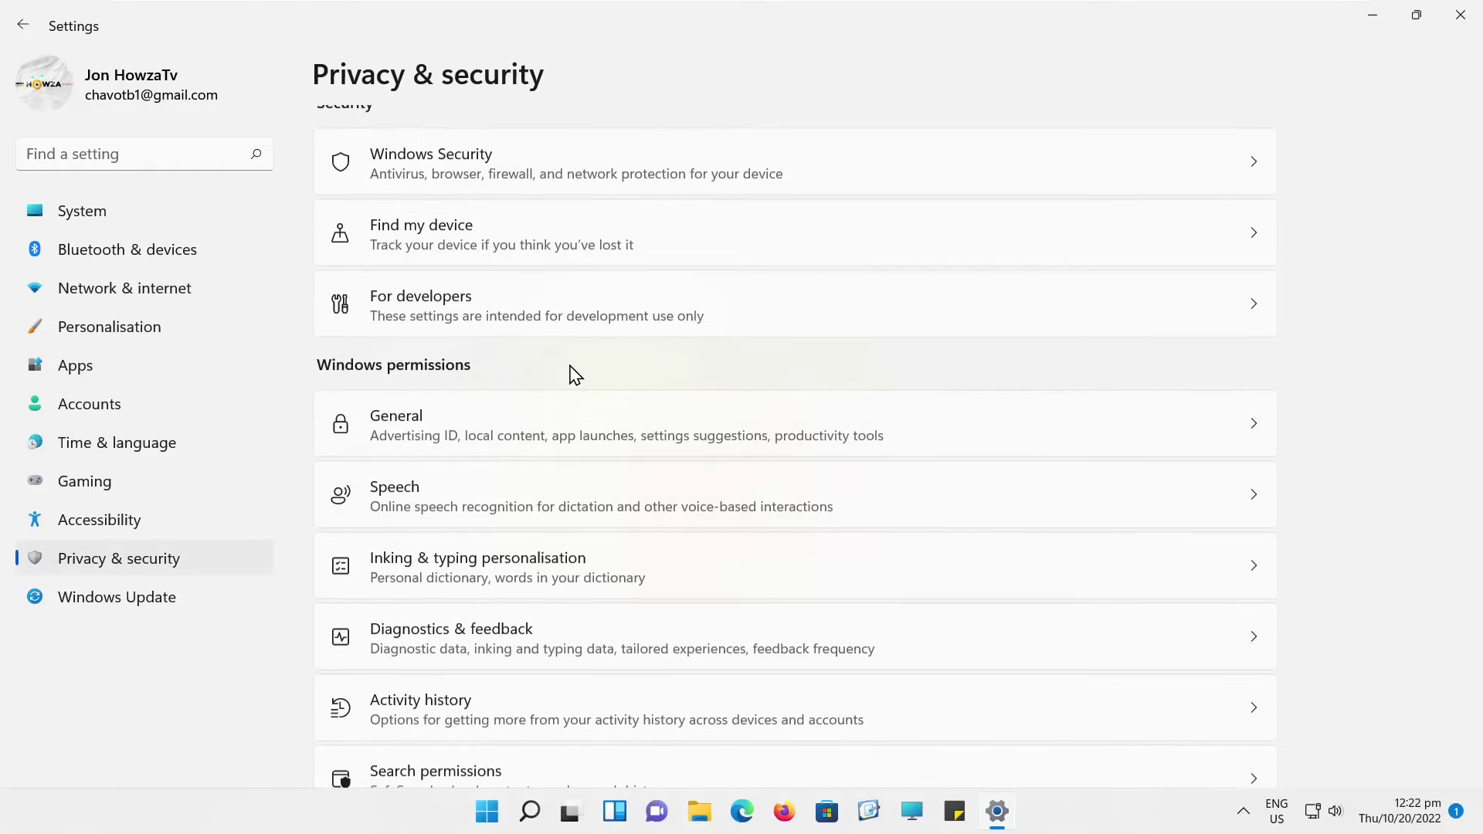
pyautogui.scroll(-1, 571, 375)
pyautogui.scroll(-3, 570, 382)
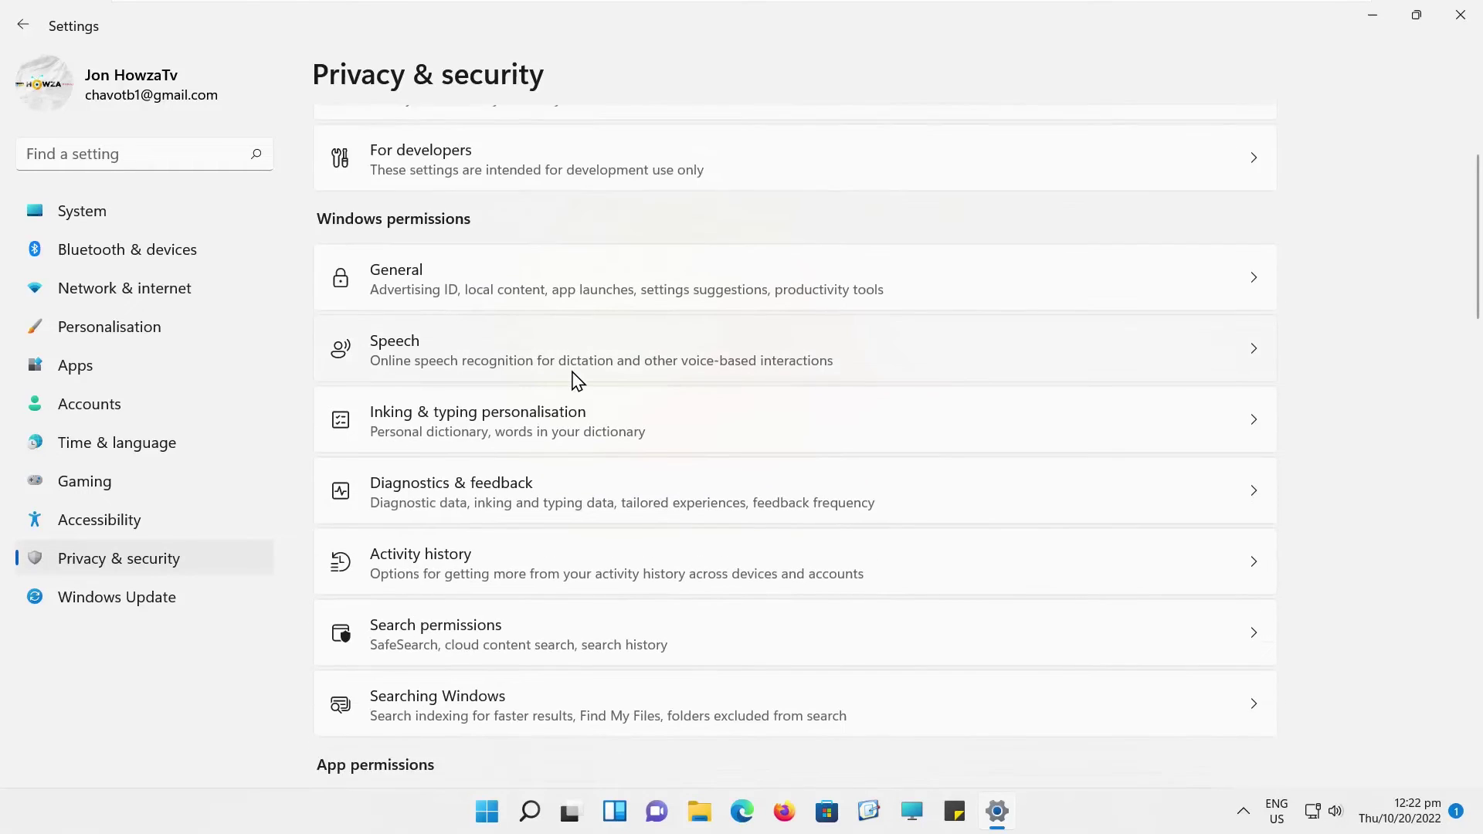
pyautogui.click(509, 533)
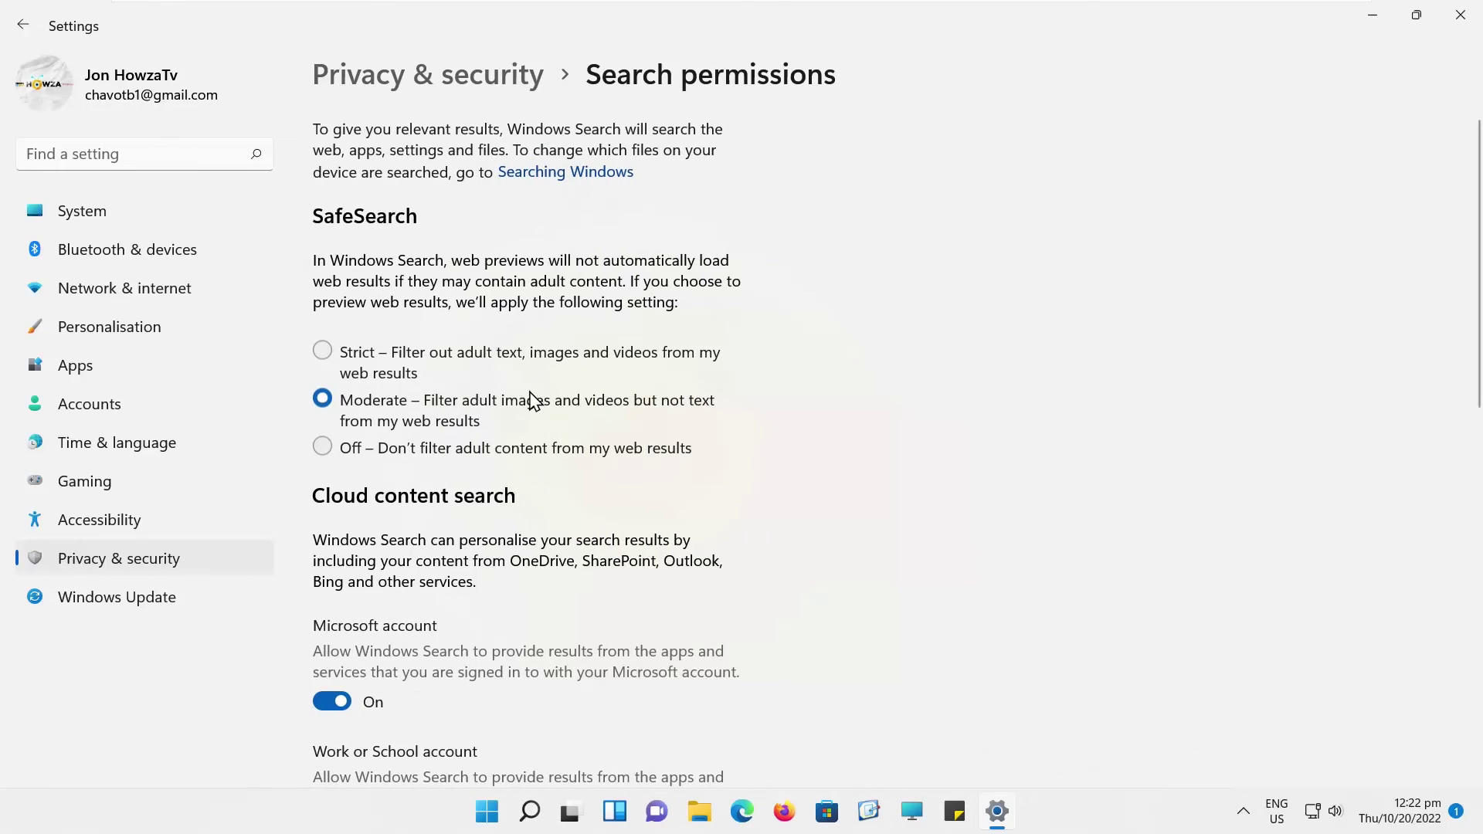
pyautogui.scroll(-3, 550, 336)
pyautogui.scroll(-3, 550, 336)
pyautogui.scroll(-3, 551, 336)
pyautogui.scroll(-2, 550, 336)
pyautogui.scroll(-1, 551, 339)
# Toggle 'Search history on this device' off, then back on.
pyautogui.click(333, 264)
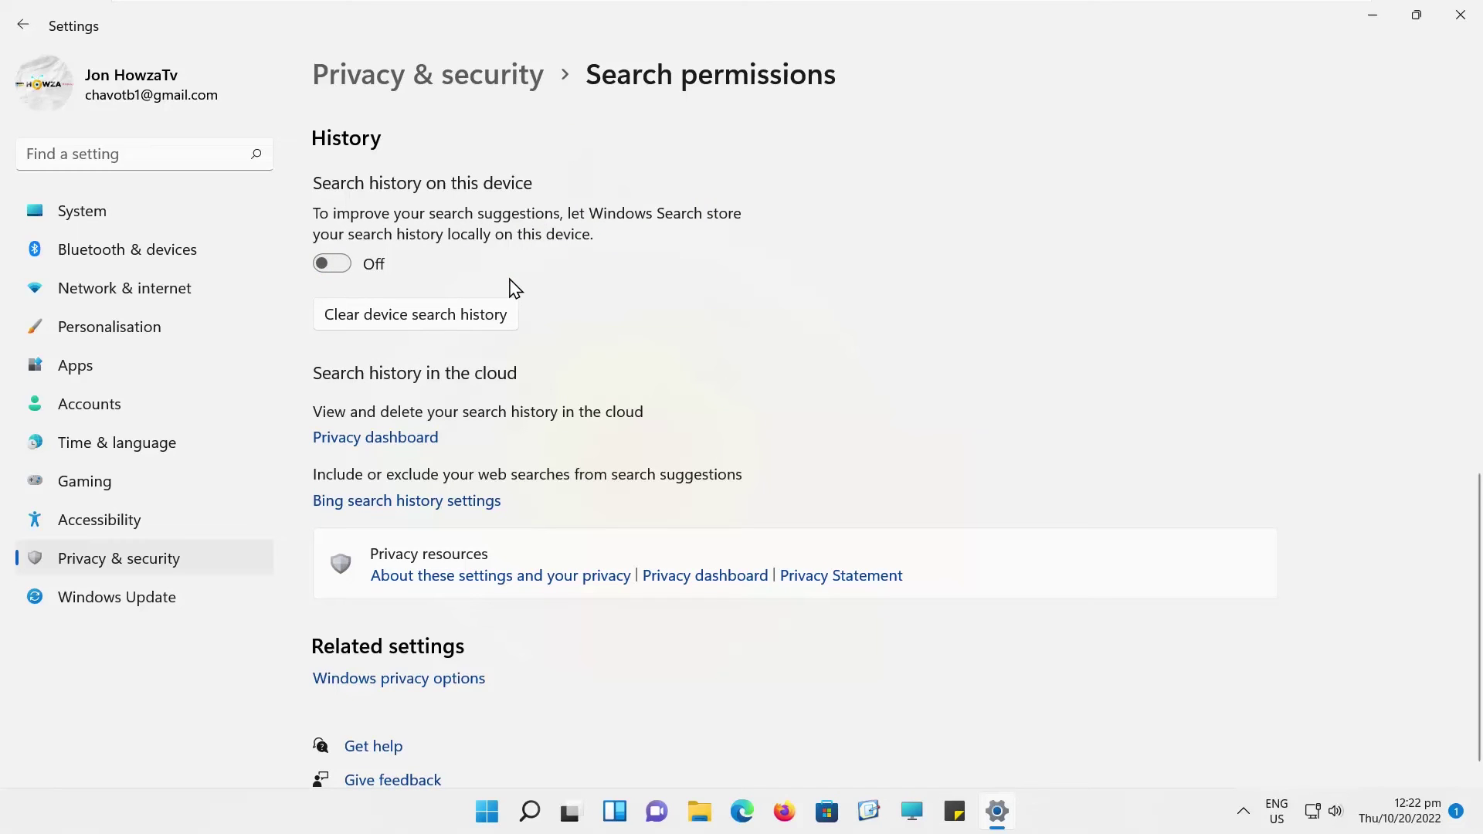
pyautogui.click(334, 265)
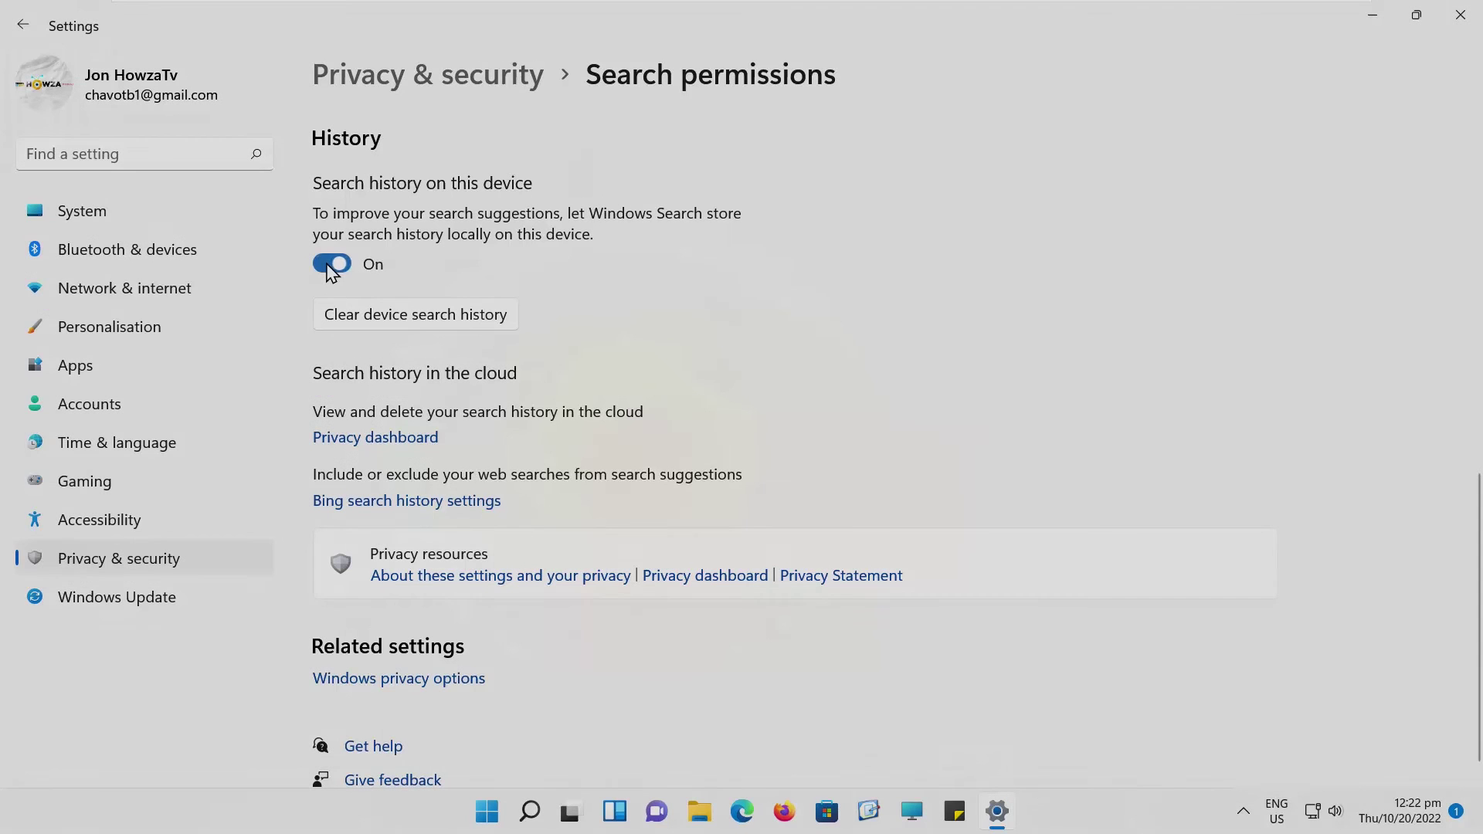